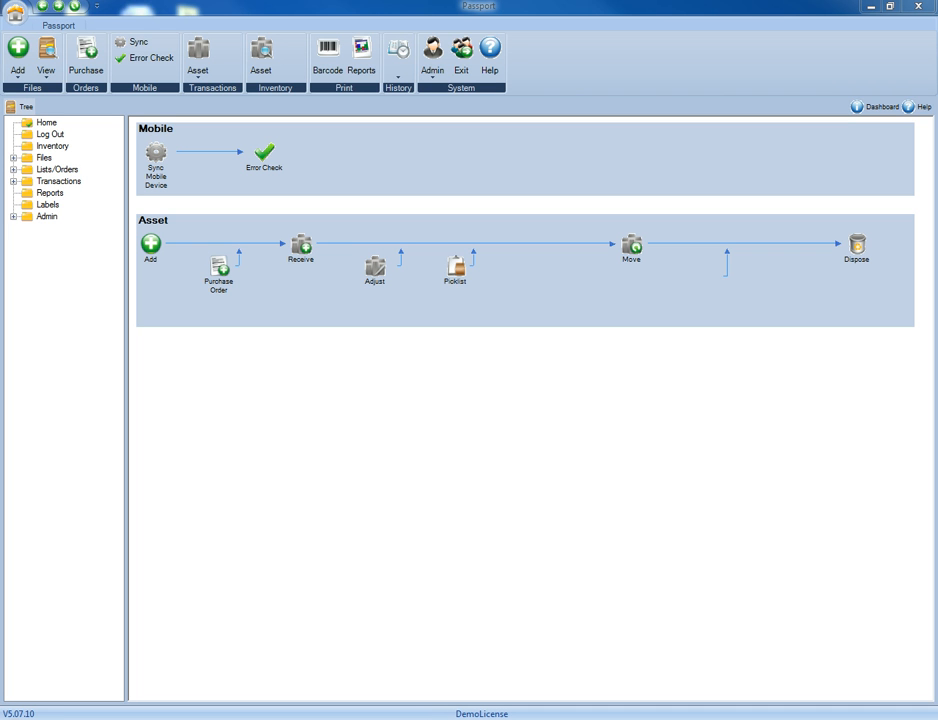
pyautogui.click(195, 634)
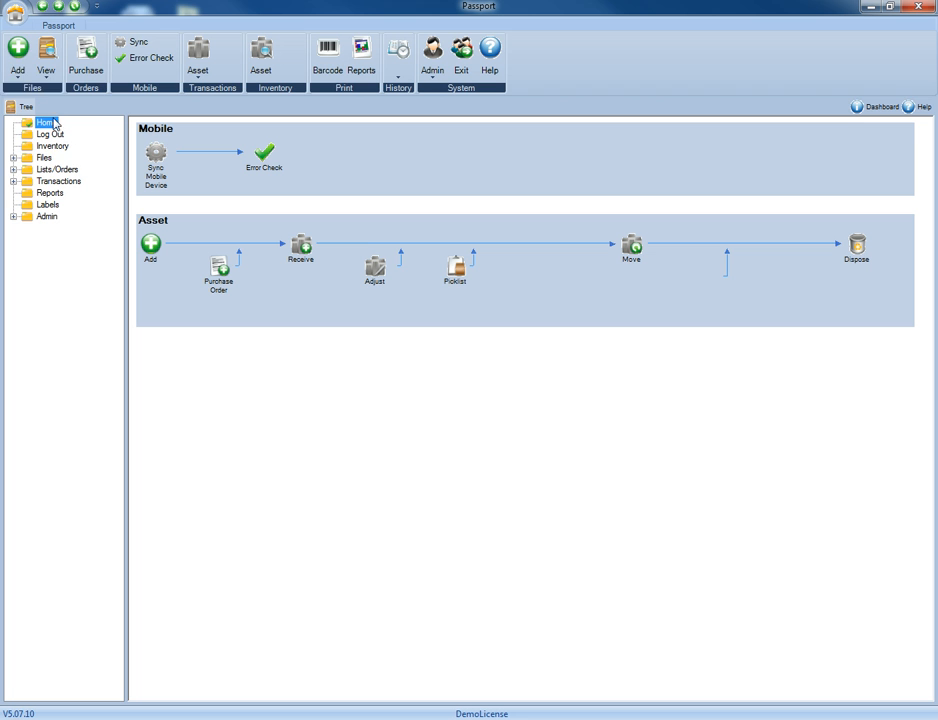
pyautogui.click(20, 72)
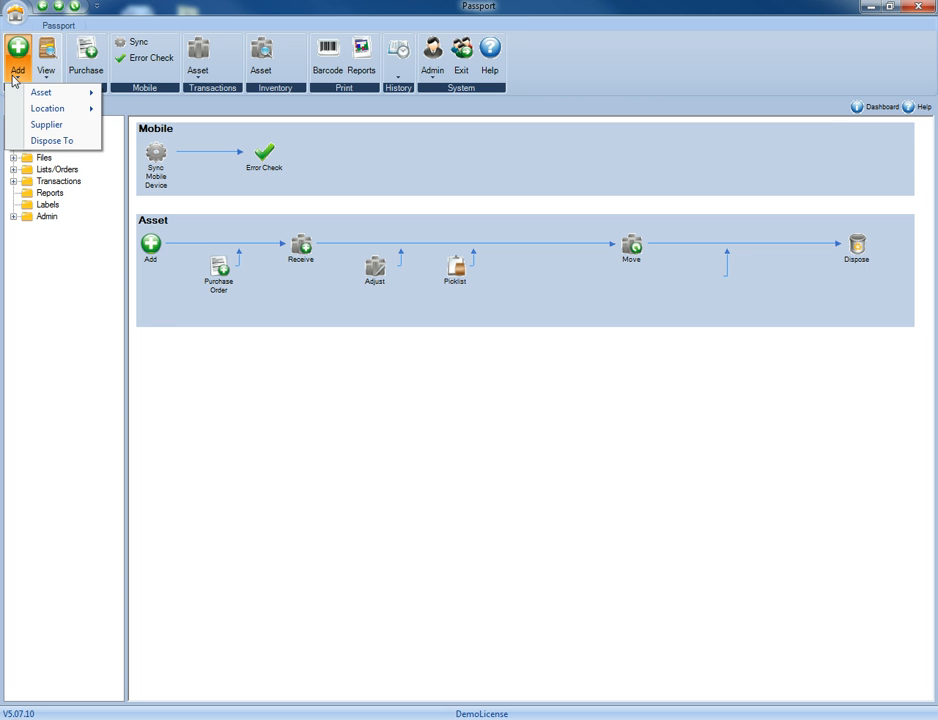
pyautogui.moveTo(25, 94)
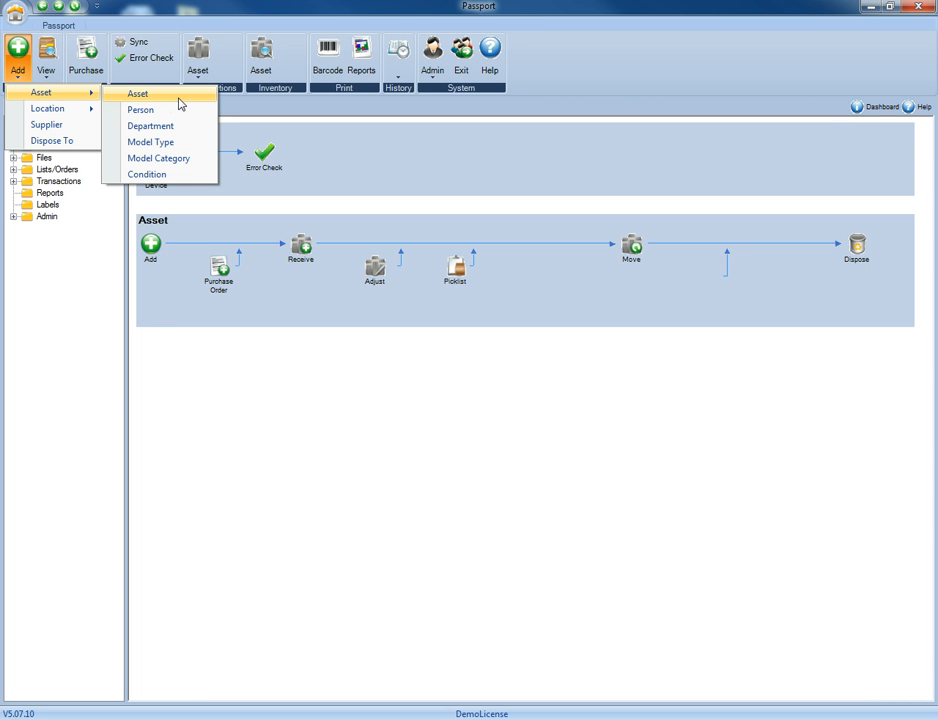
pyautogui.click(111, 255)
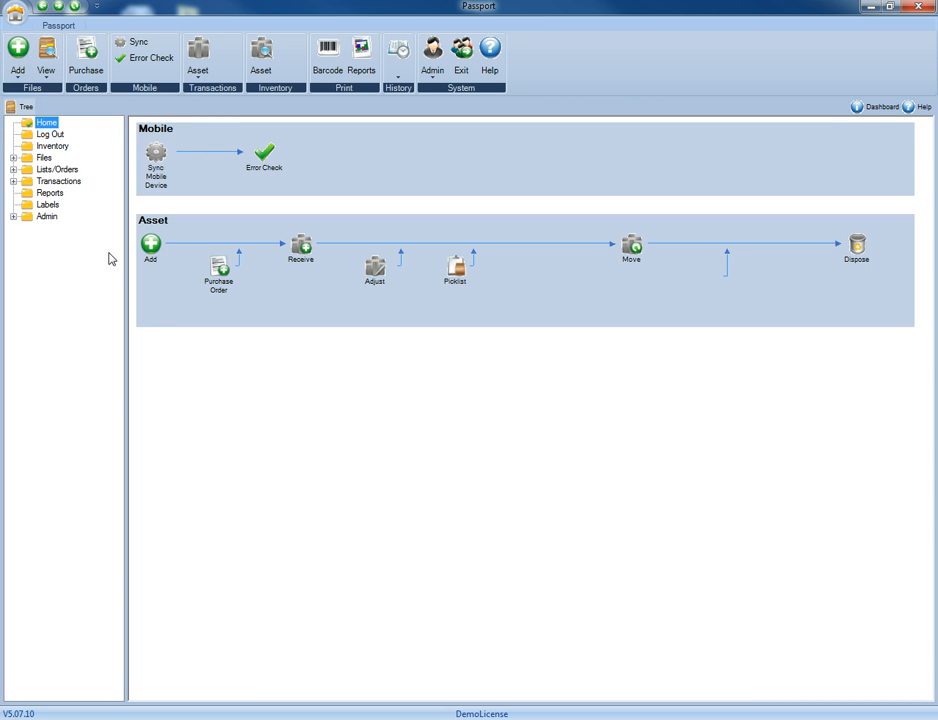
# - Expand the Files and Asset folders in the navigation tree, and start a new asset record
pyautogui.click(13, 158)
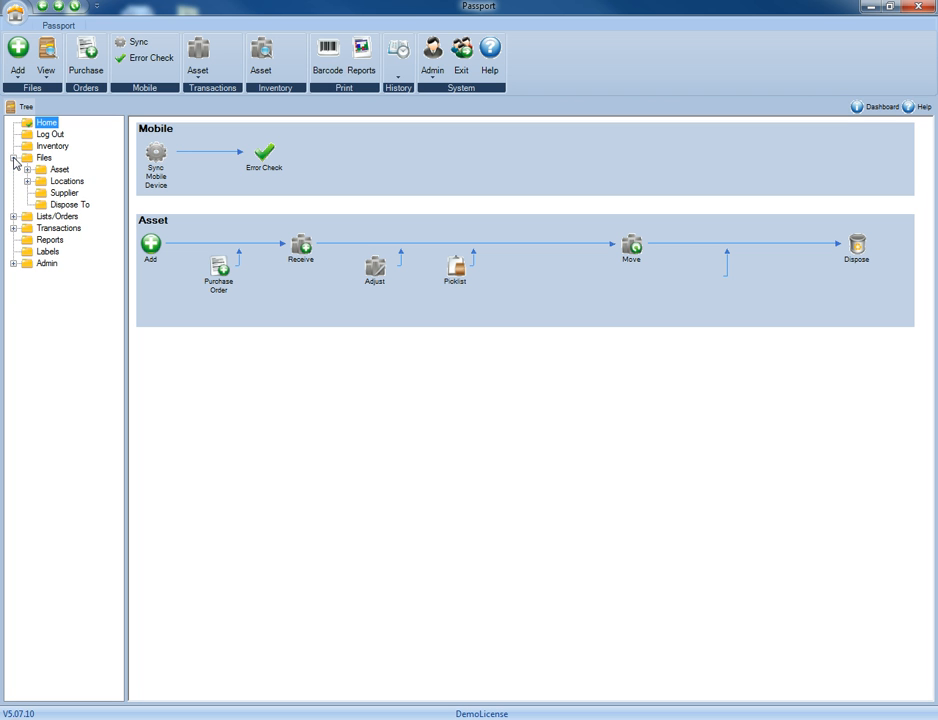
pyautogui.click(27, 169)
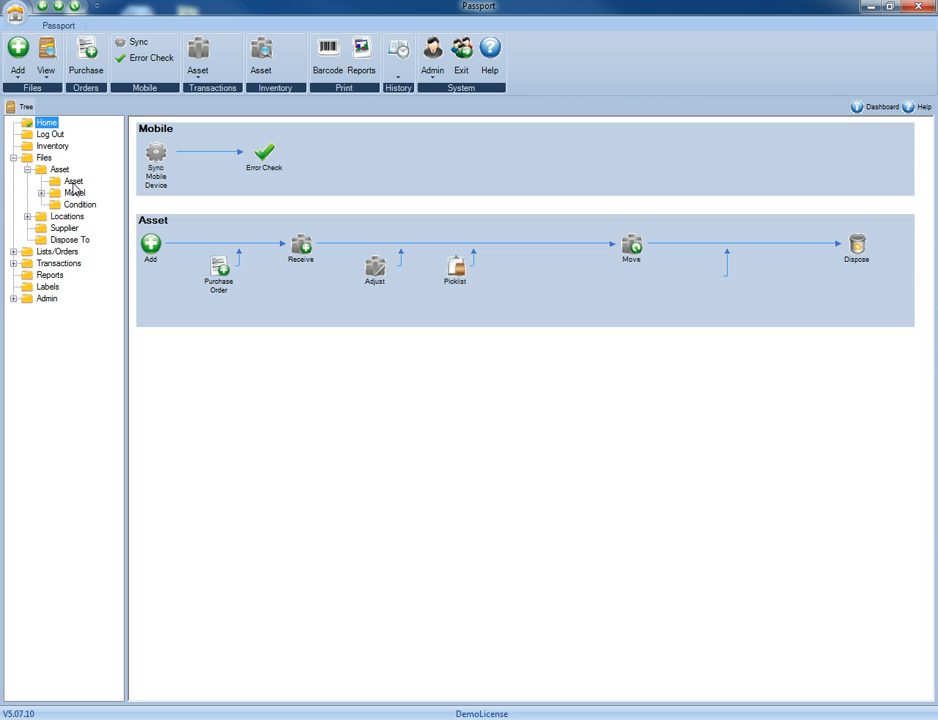
pyautogui.click(150, 246)
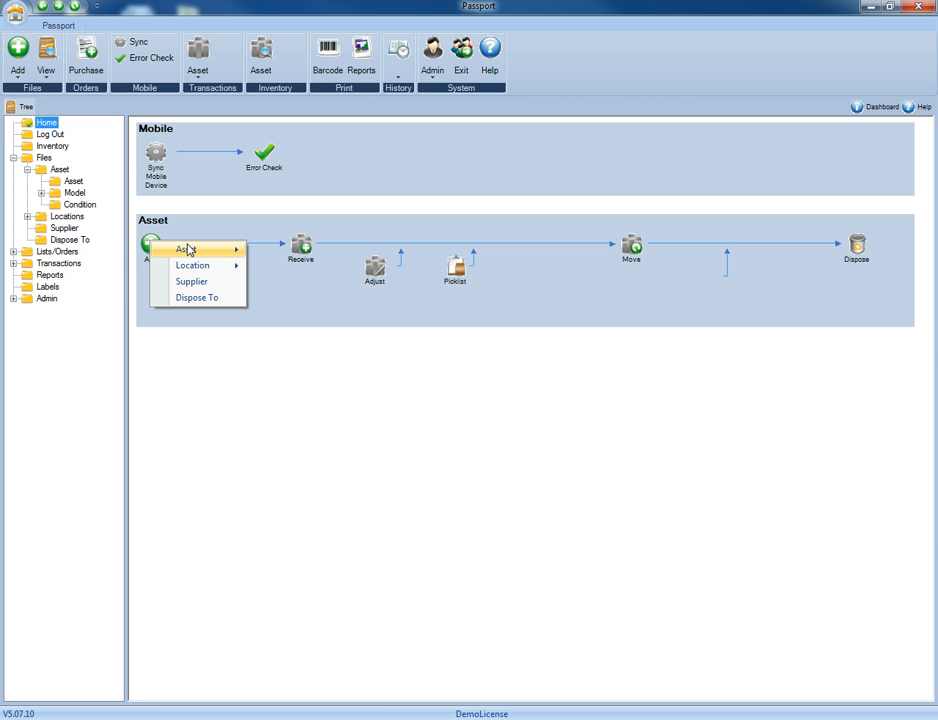
pyautogui.moveTo(188, 249)
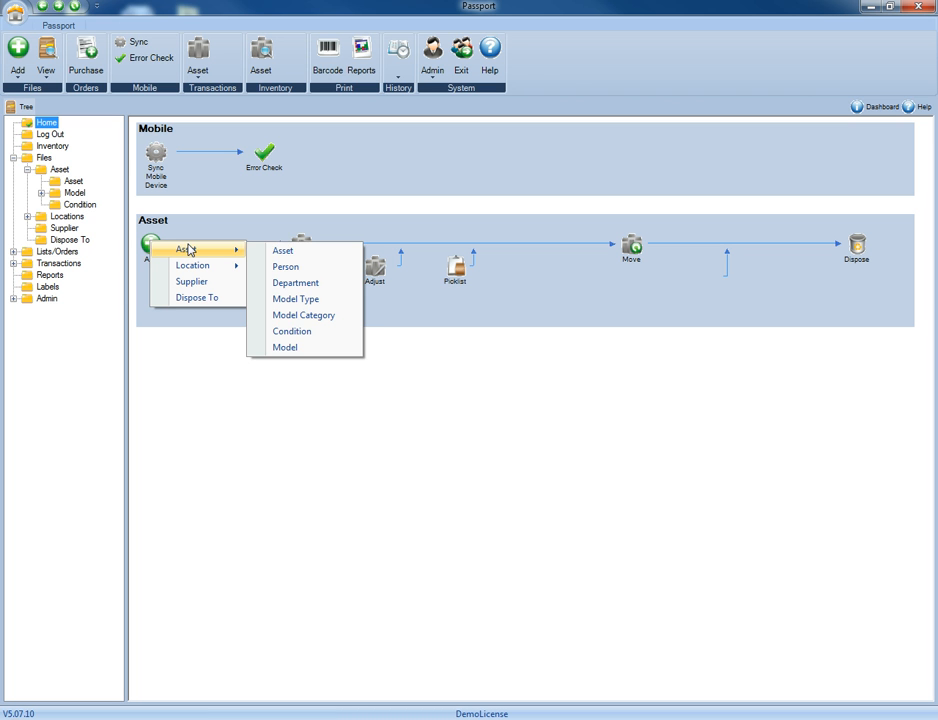
pyautogui.click(283, 257)
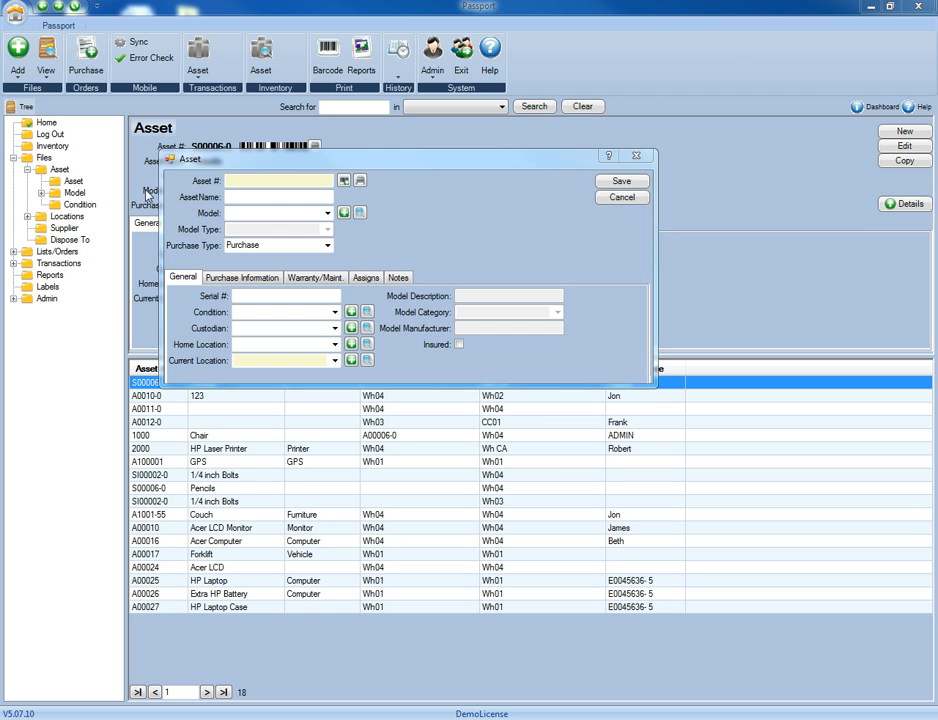
# - Fill in the new asset with an auto-generated asset number, the name HPLaptop and model AX3400-U2022
pyautogui.click(344, 184)
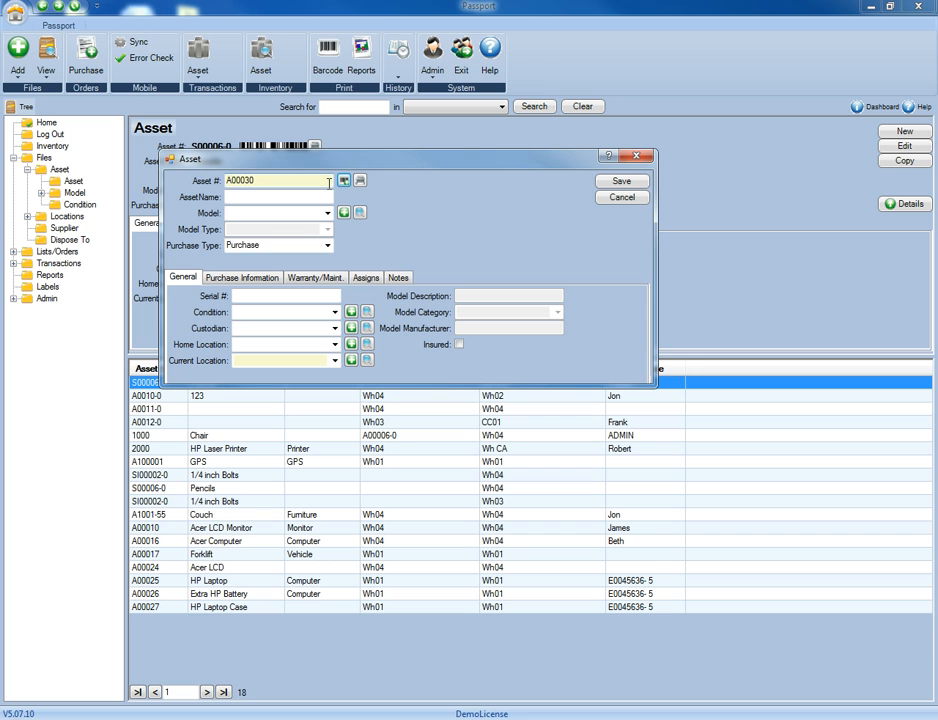
pyautogui.moveTo(329, 183); pyautogui.dragTo(185, 186)
pyautogui.press('Tab')
pyautogui.write('HPLaptop')
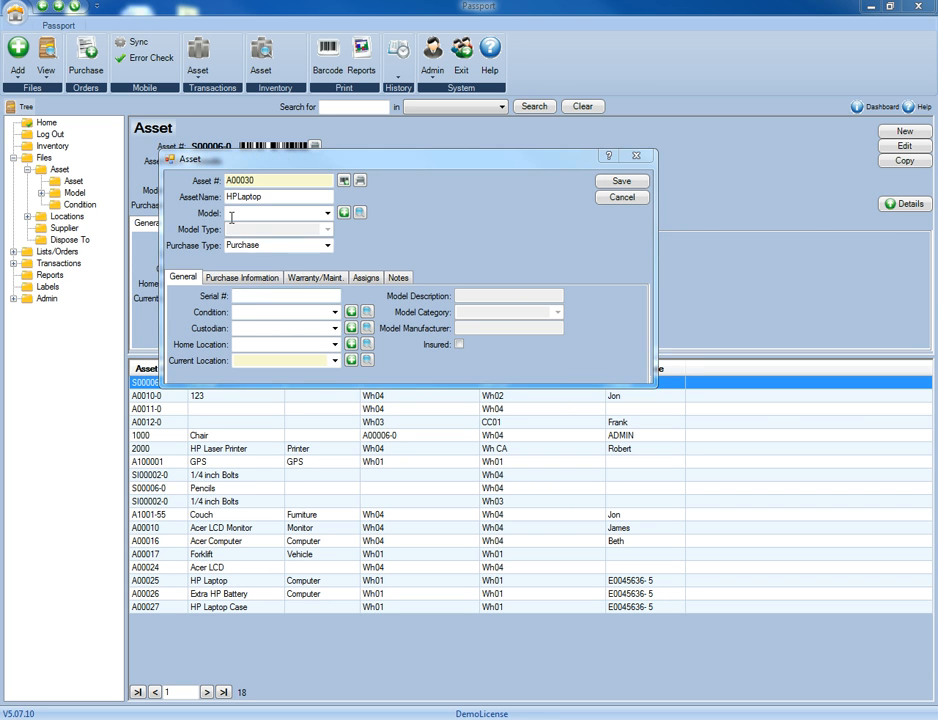
pyautogui.click(331, 213)
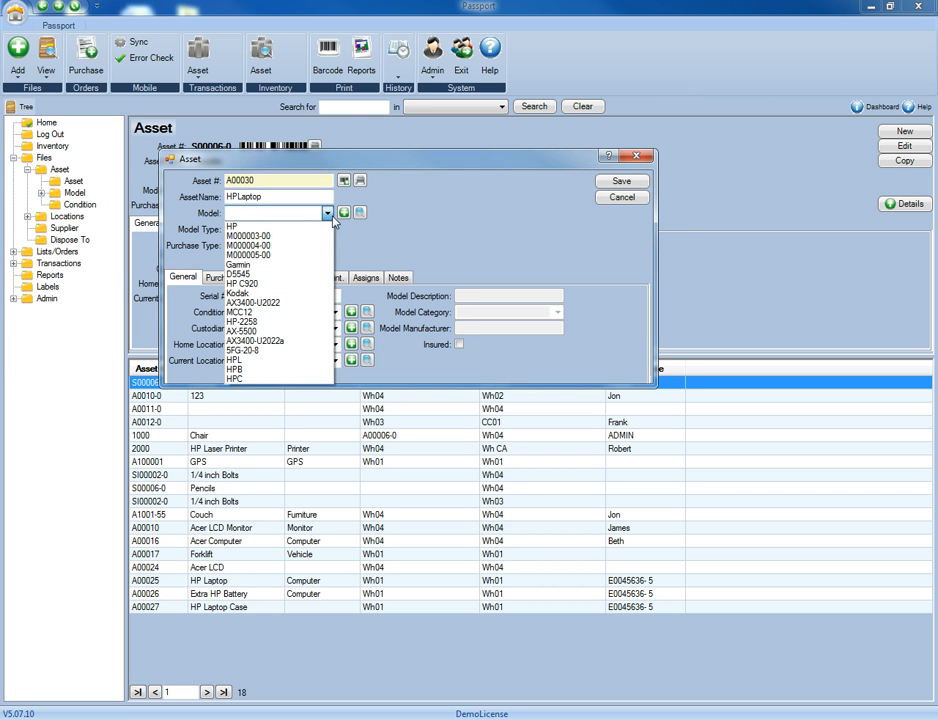
pyautogui.click(306, 304)
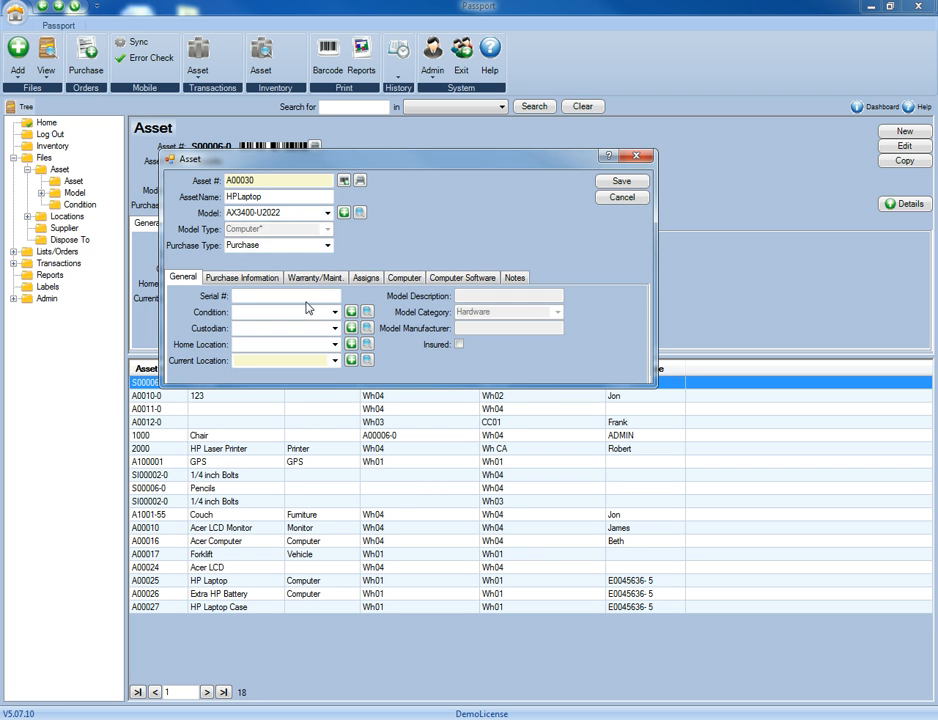
# - Review the blank new-model form and the list of existing models, closing both without making a change
pyautogui.click(346, 215)
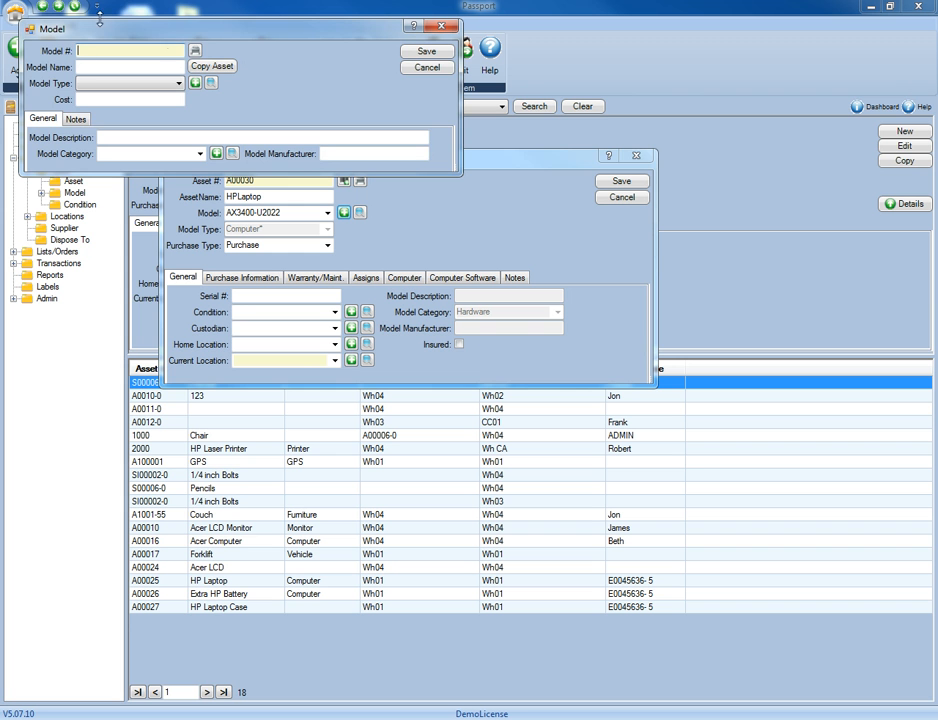
pyautogui.click(427, 67)
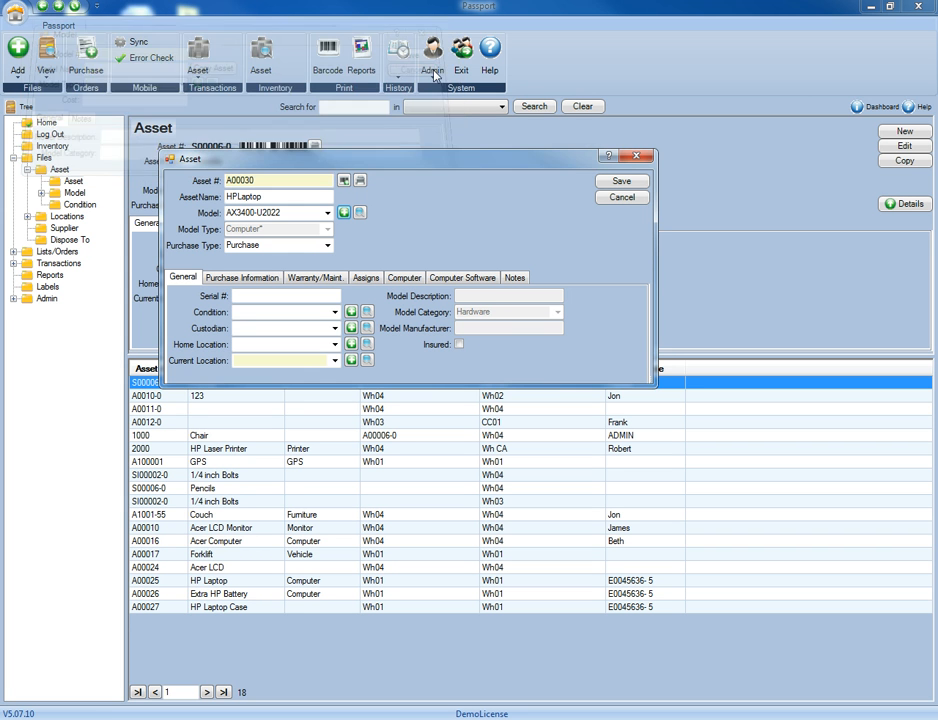
pyautogui.click(361, 214)
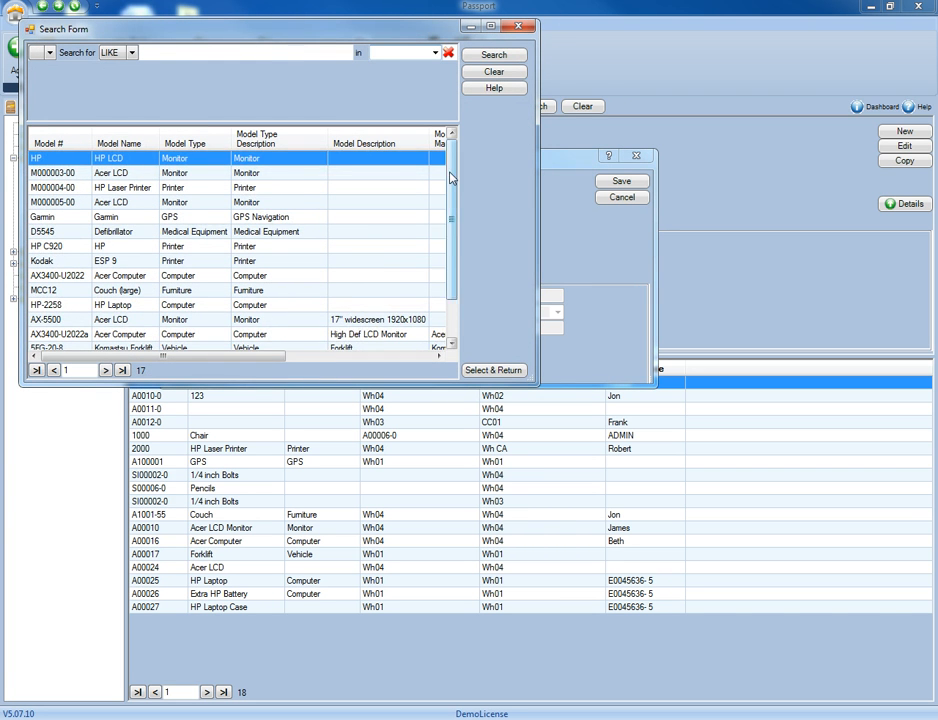
pyautogui.scroll(-2, 449, 172)
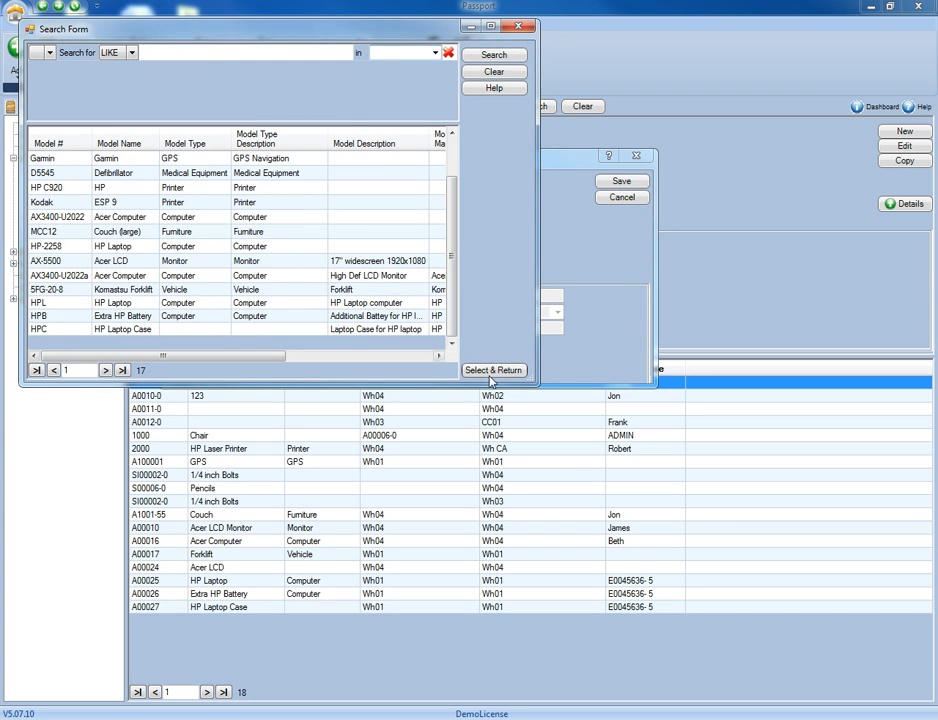
pyautogui.click(523, 29)
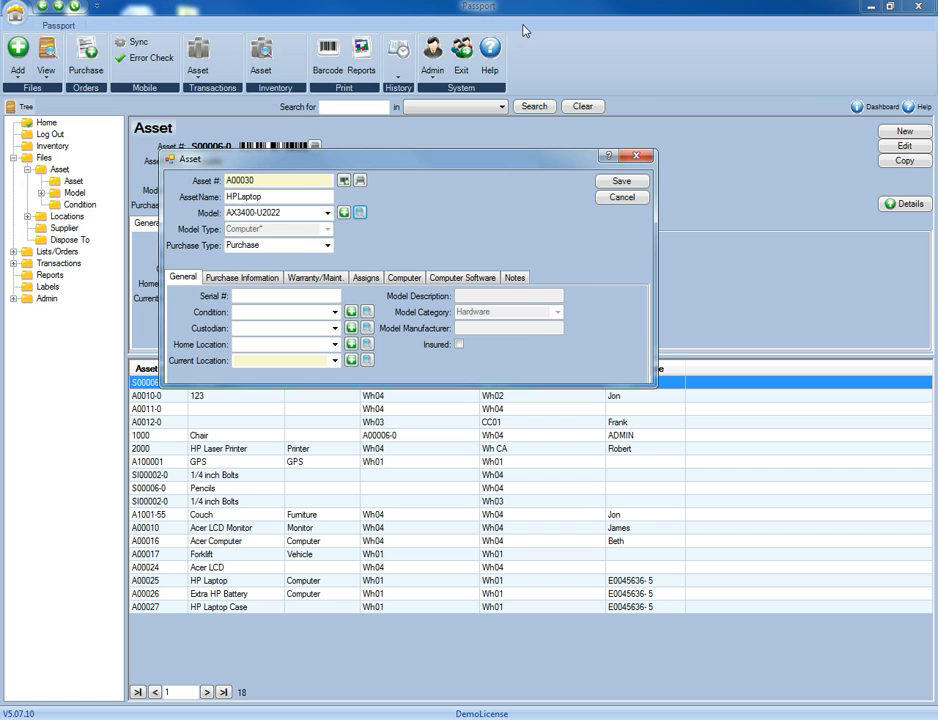
# - Check the asset's purchase information fields and switch the purchase type to Lease
pyautogui.click(328, 247)
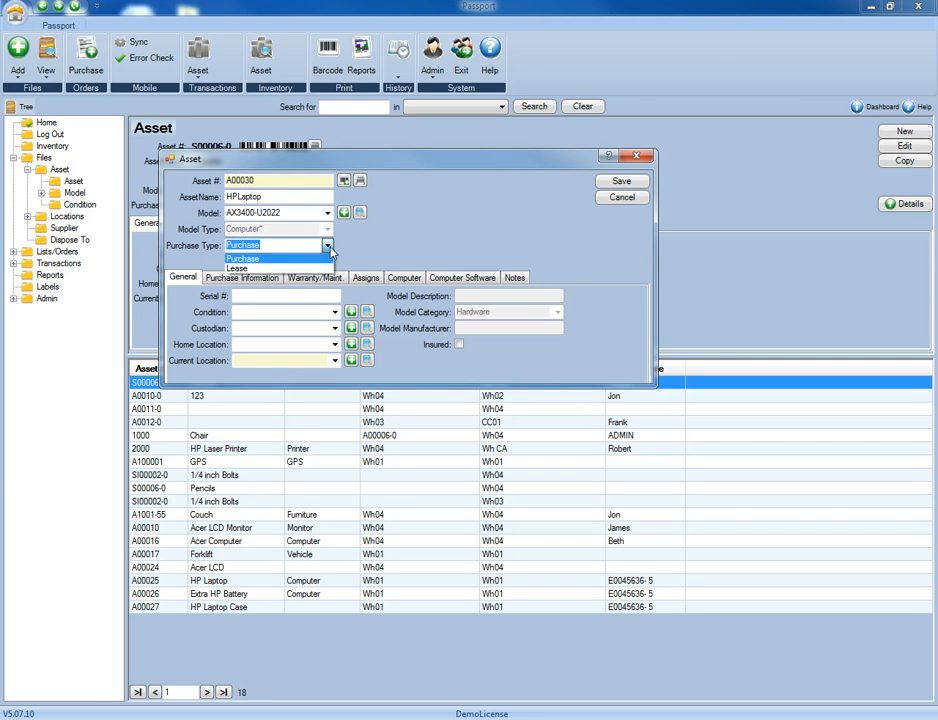
pyautogui.click(374, 263)
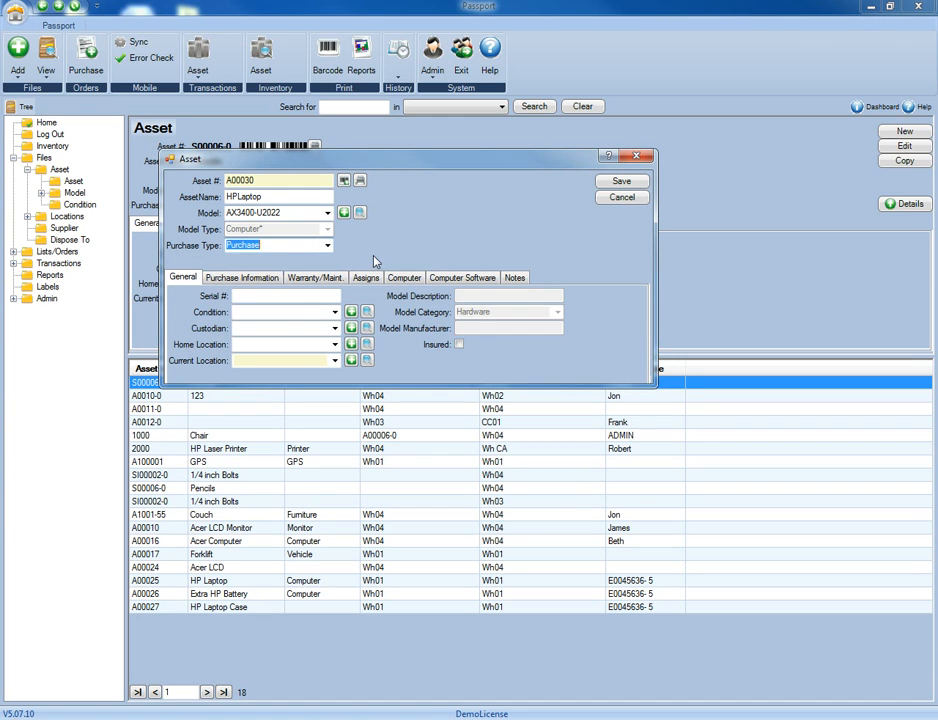
pyautogui.click(230, 281)
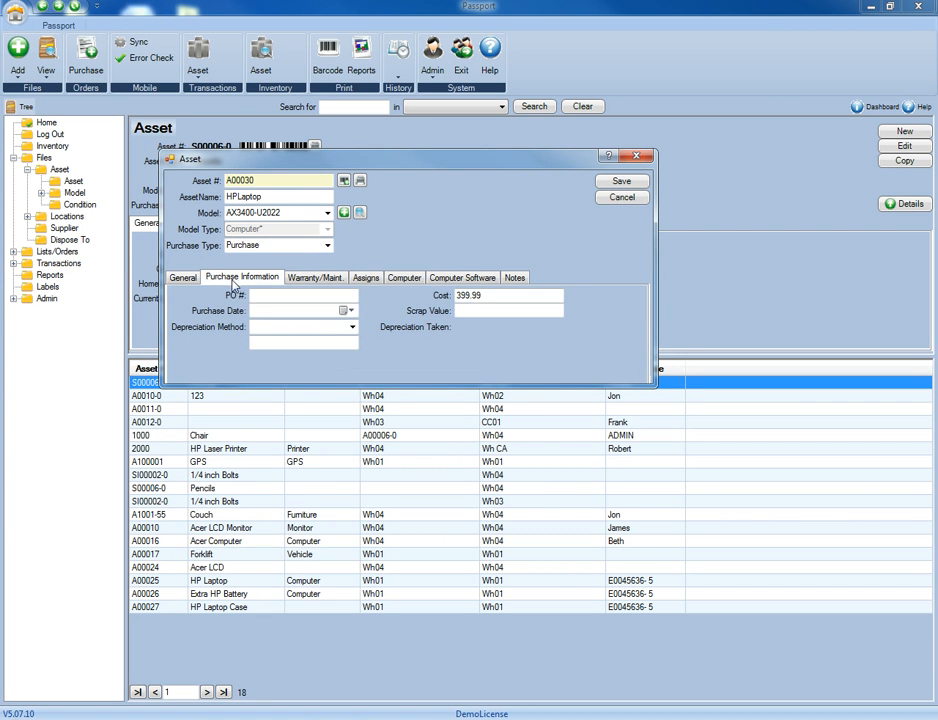
pyautogui.click(327, 245)
pyautogui.click(296, 270)
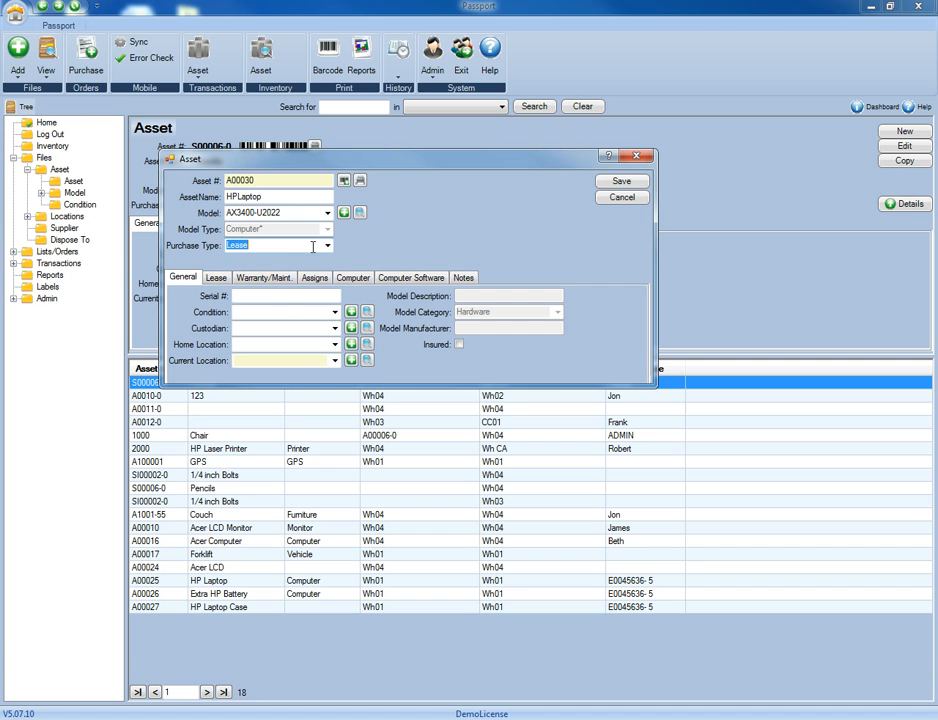
# - Set the purchase type to Purchase and complete the general details: serial number, condition New, custodian, home and current location Wh01
pyautogui.click(327, 245)
pyautogui.click(300, 257)
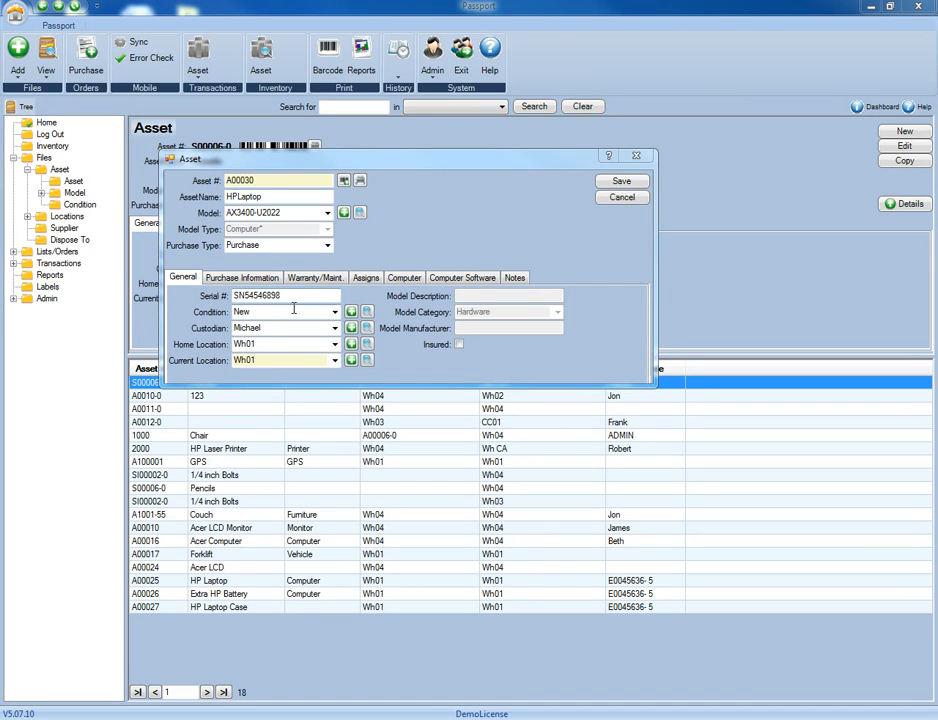
pyautogui.click(335, 312)
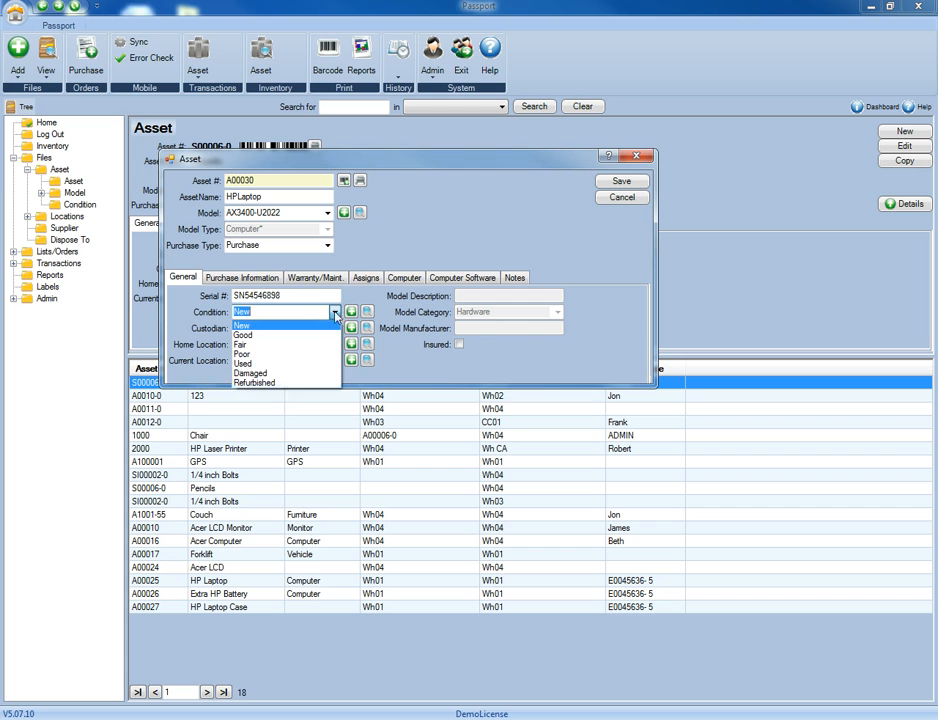
pyautogui.click(182, 345)
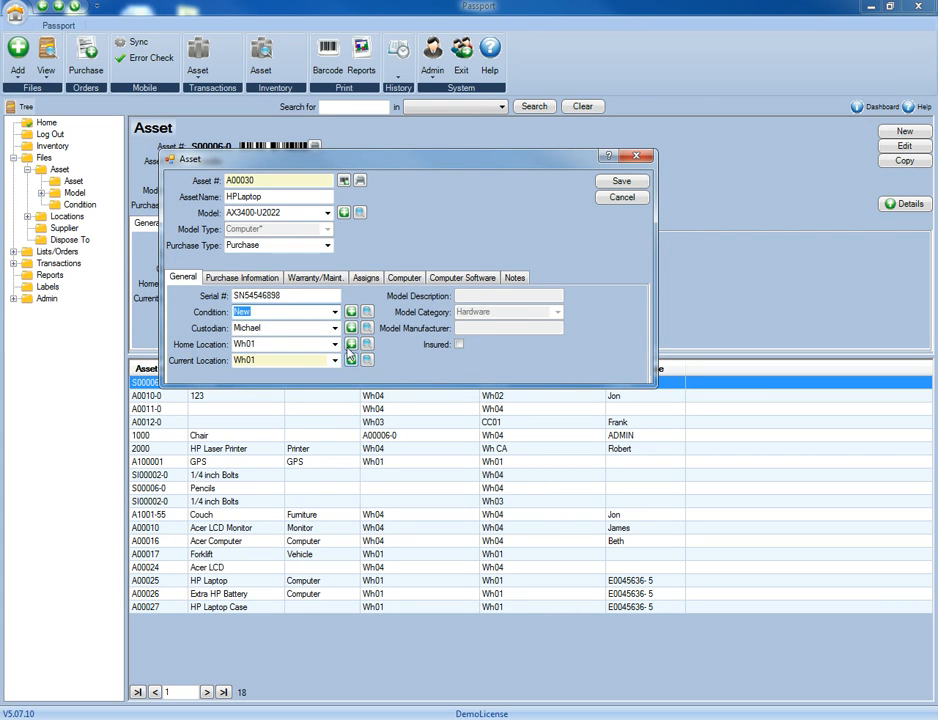
pyautogui.click(335, 312)
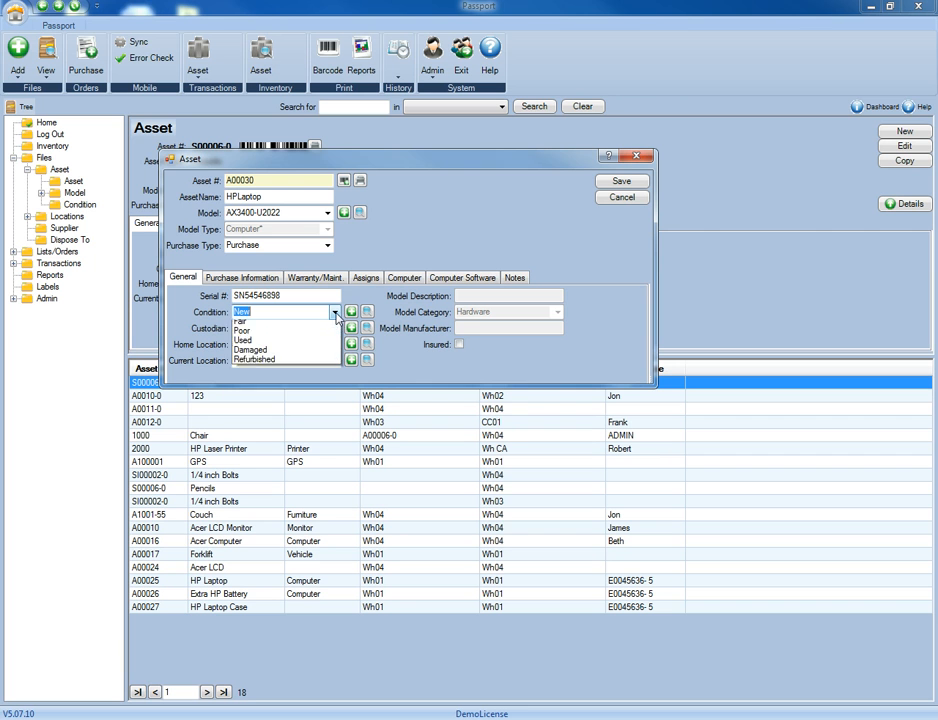
pyautogui.click(402, 341)
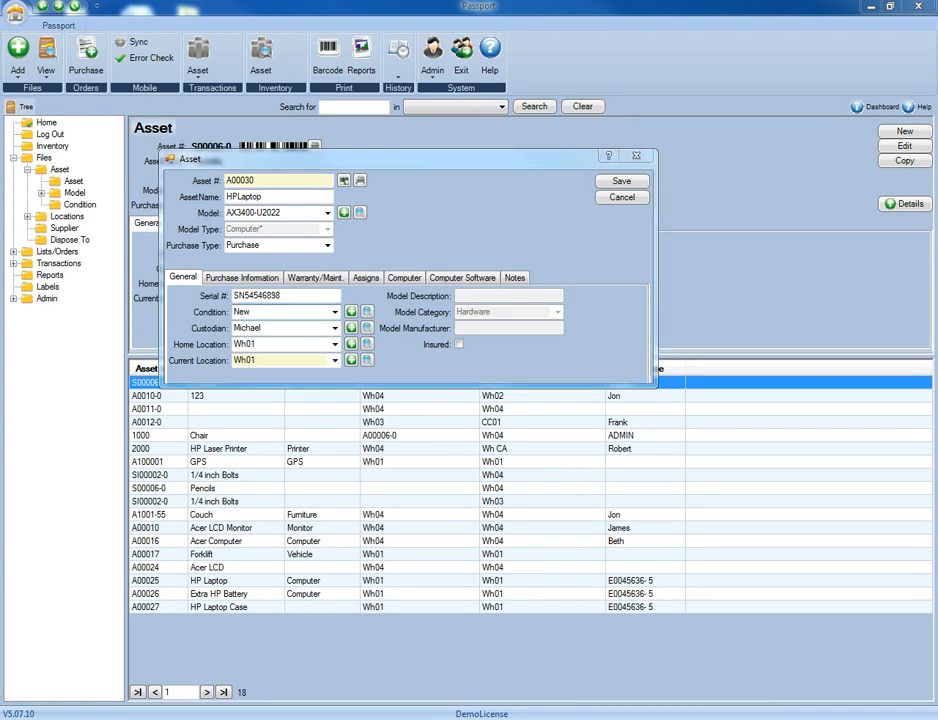
# - Fill in the purchase information with the PO number and purchase date 1/3/2011, and check the available depreciation methods
pyautogui.click(256, 280)
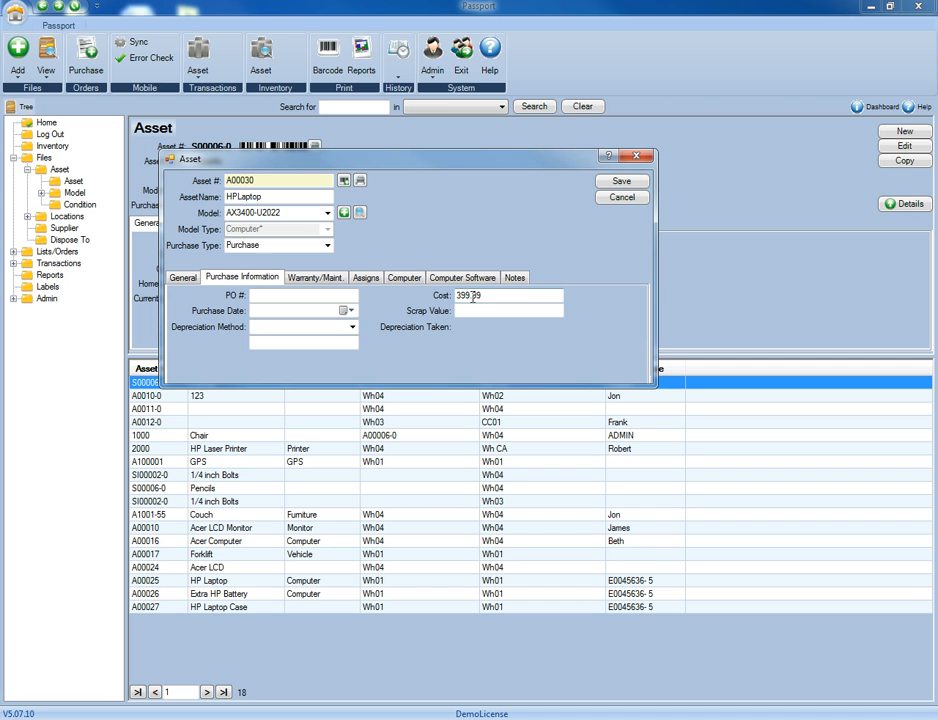
pyautogui.click(351, 328)
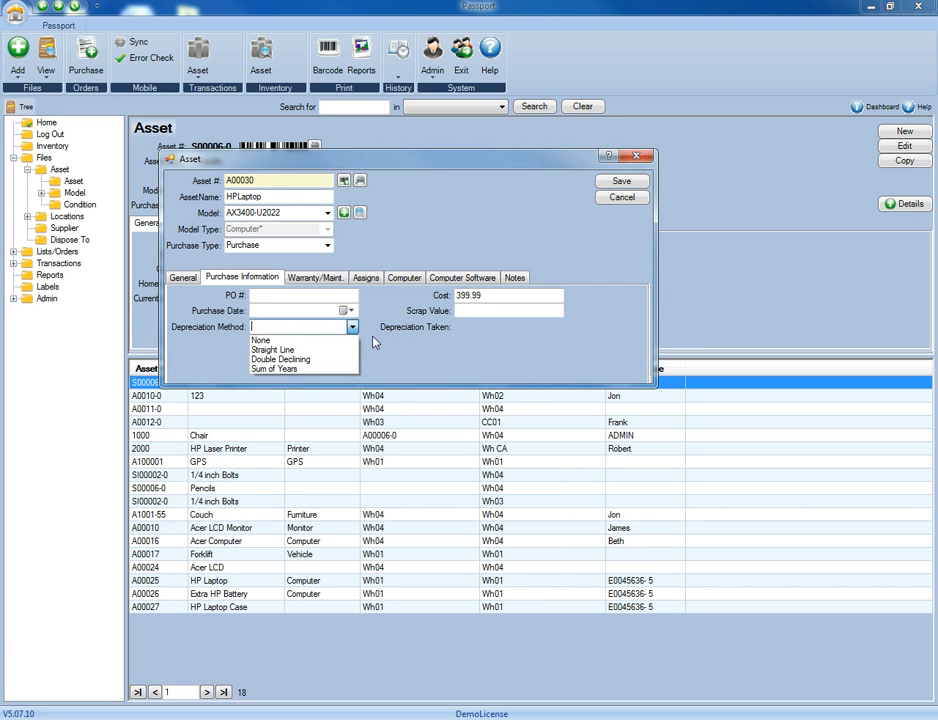
pyautogui.click(376, 340)
pyautogui.click(352, 328)
pyautogui.click(337, 343)
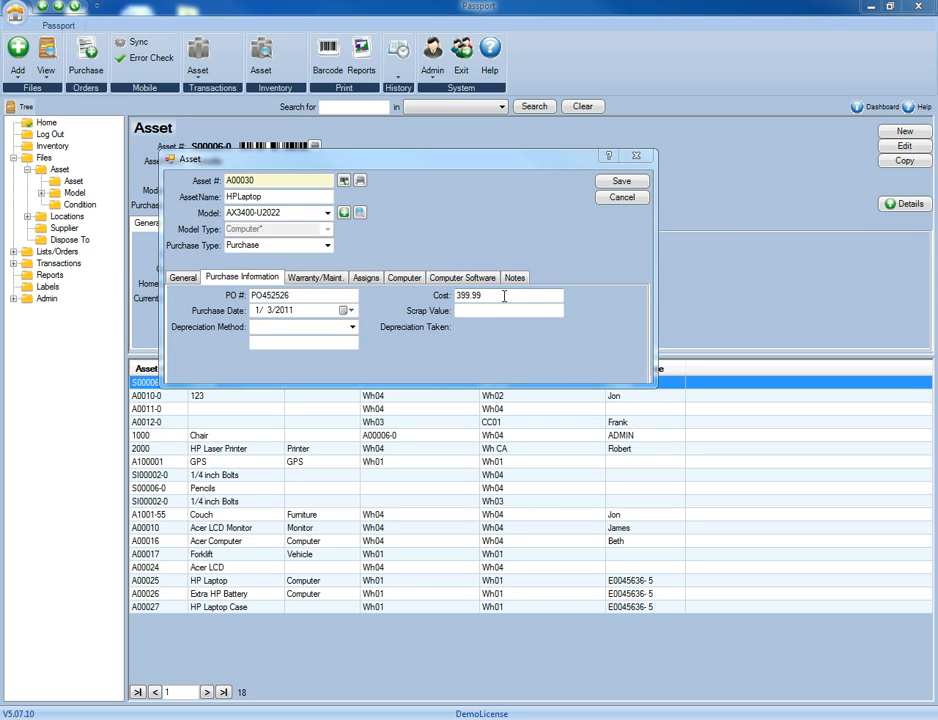
# - Enter the warranty number, warranty dates 1/3/2011 to 4/6/2013, and a maintenance contract with SJS from 1/7/2011 to 8/15/2013
pyautogui.click(306, 283)
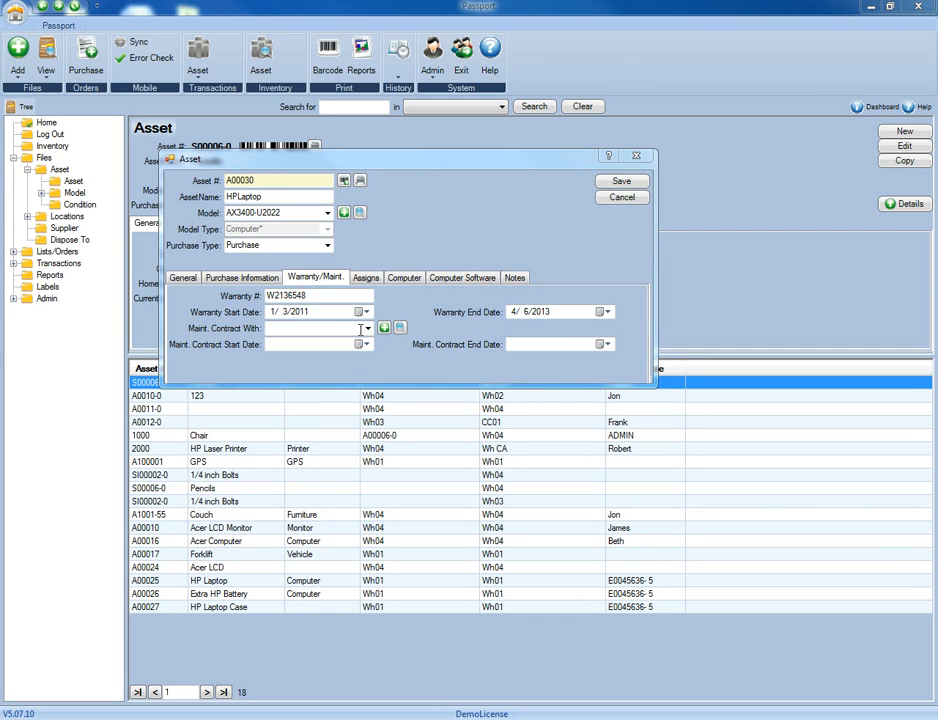
pyautogui.click(367, 328)
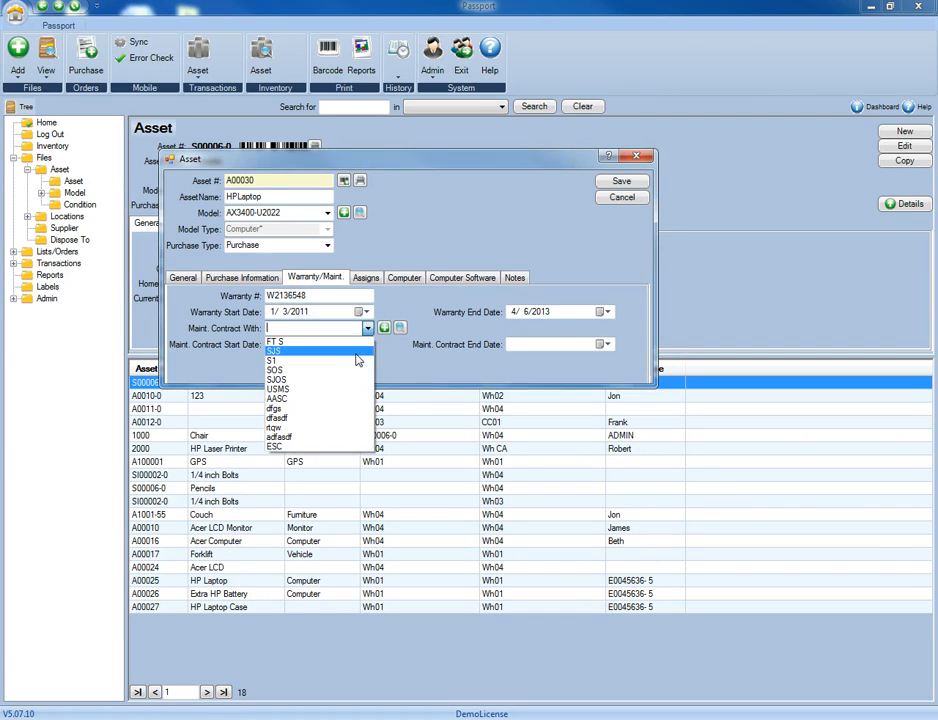
pyautogui.click(358, 352)
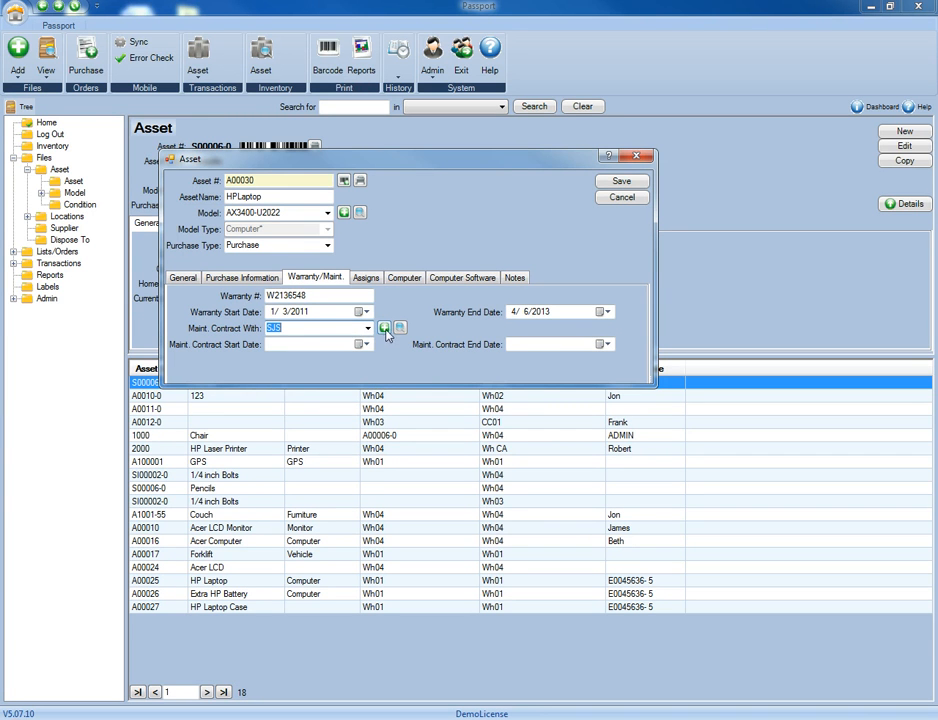
pyautogui.click(364, 346)
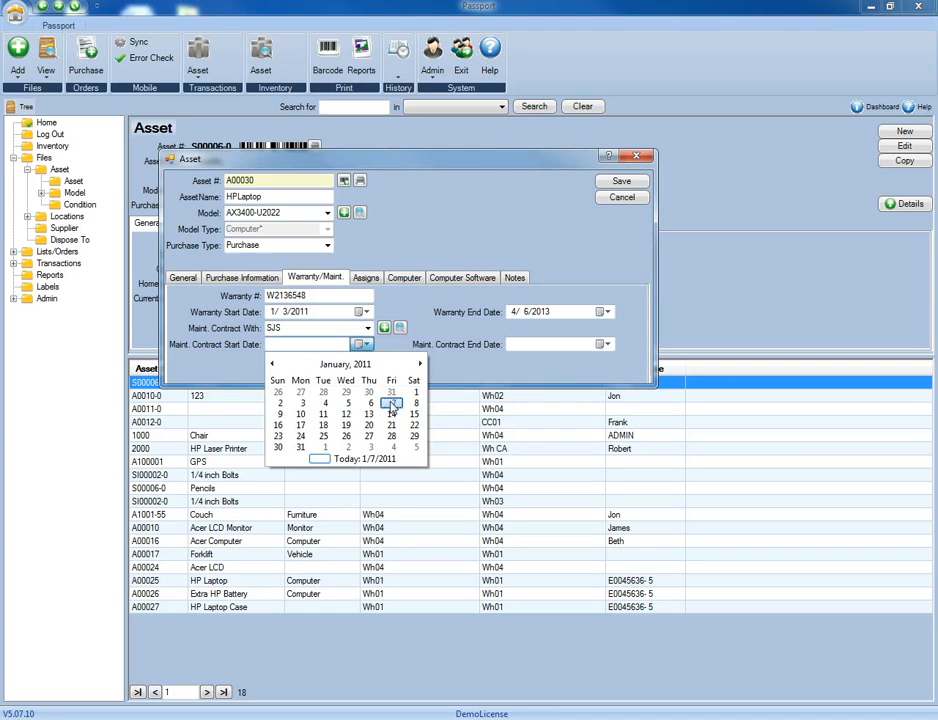
pyautogui.click(389, 352)
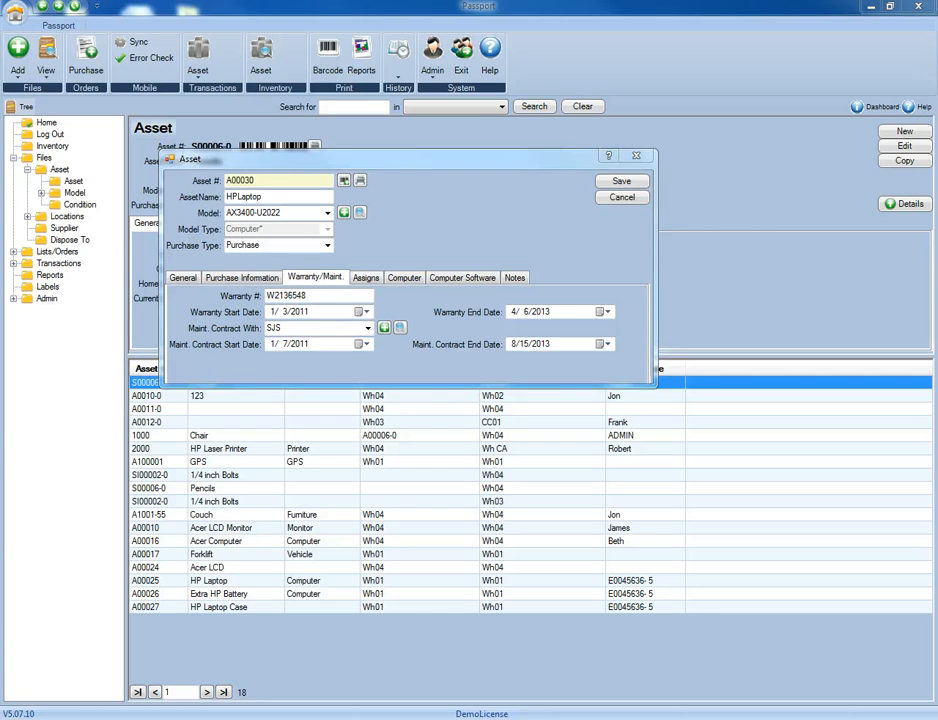
# - Add the HPBAT battery as an assignee of the new HPLaptop asset
pyautogui.click(365, 278)
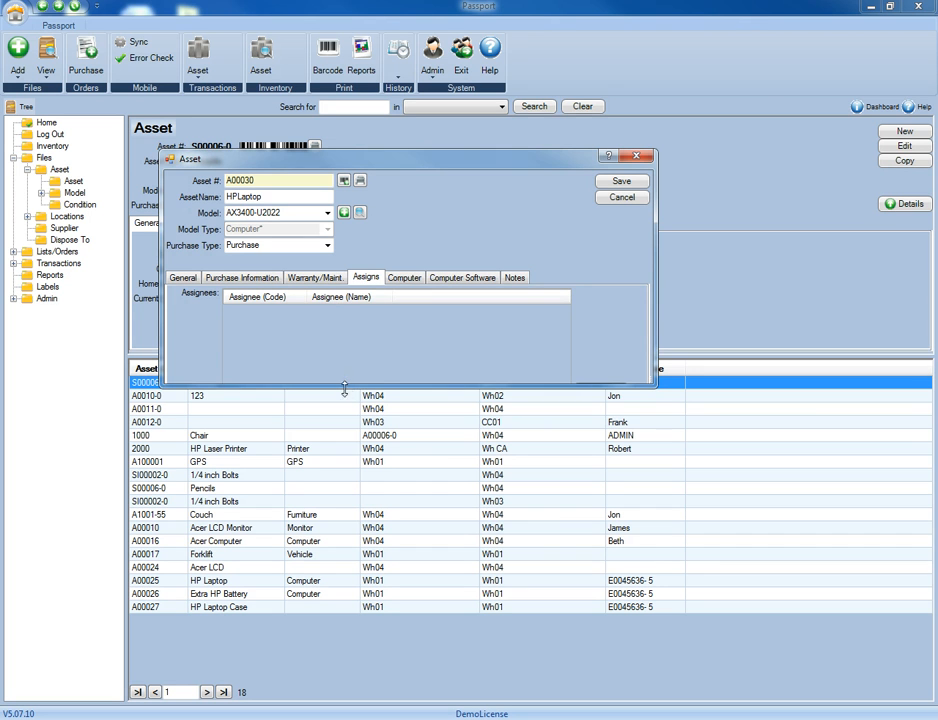
pyautogui.moveTo(343, 383); pyautogui.dragTo(345, 425)
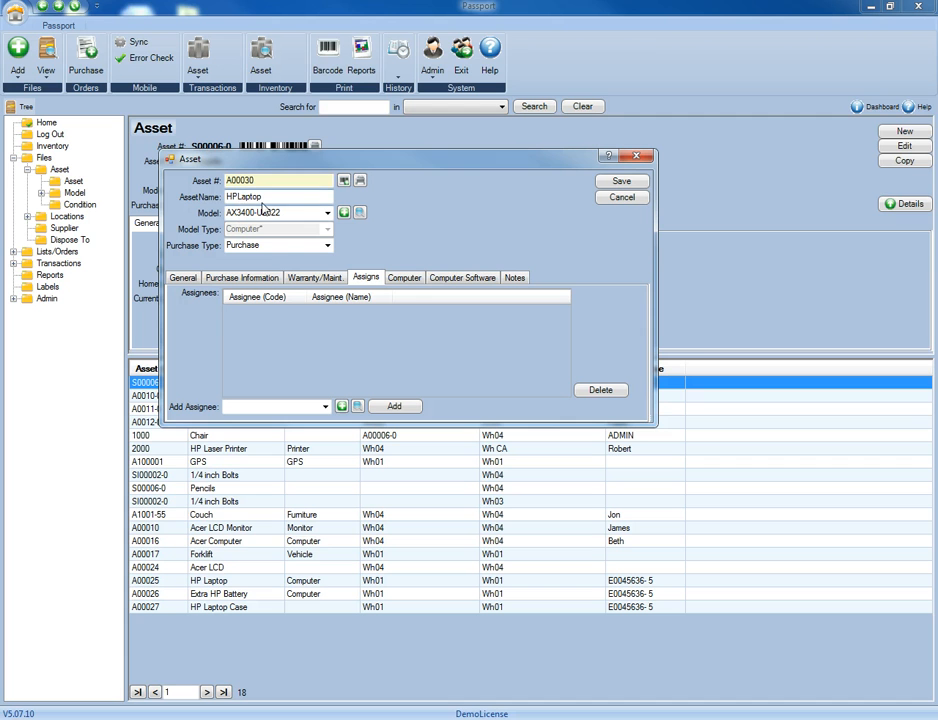
pyautogui.moveTo(271, 198); pyautogui.dragTo(229, 198)
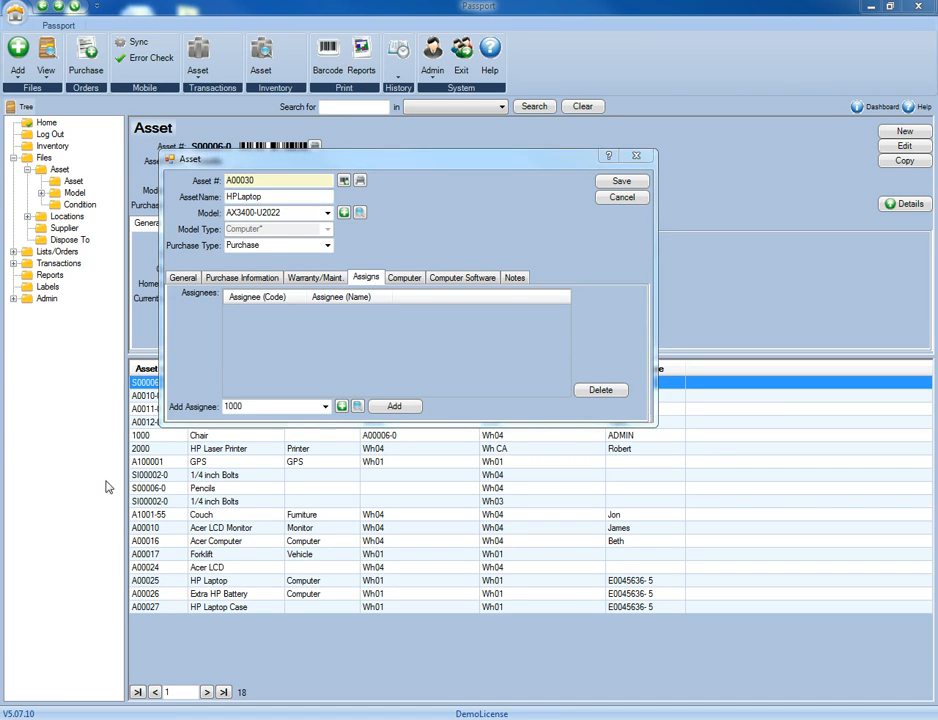
pyautogui.click(325, 406)
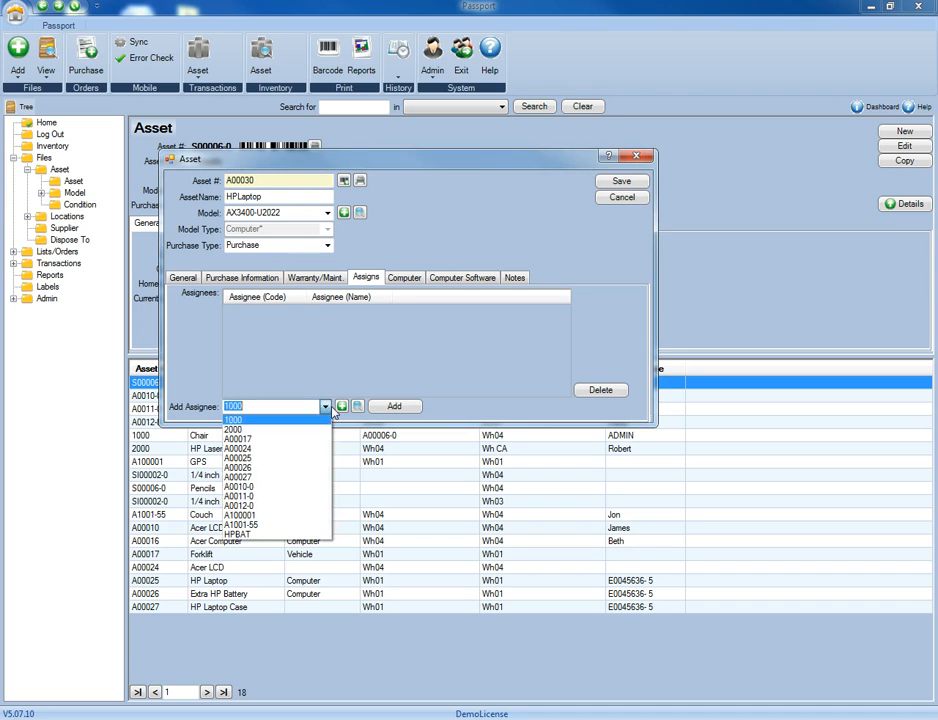
pyautogui.click(262, 537)
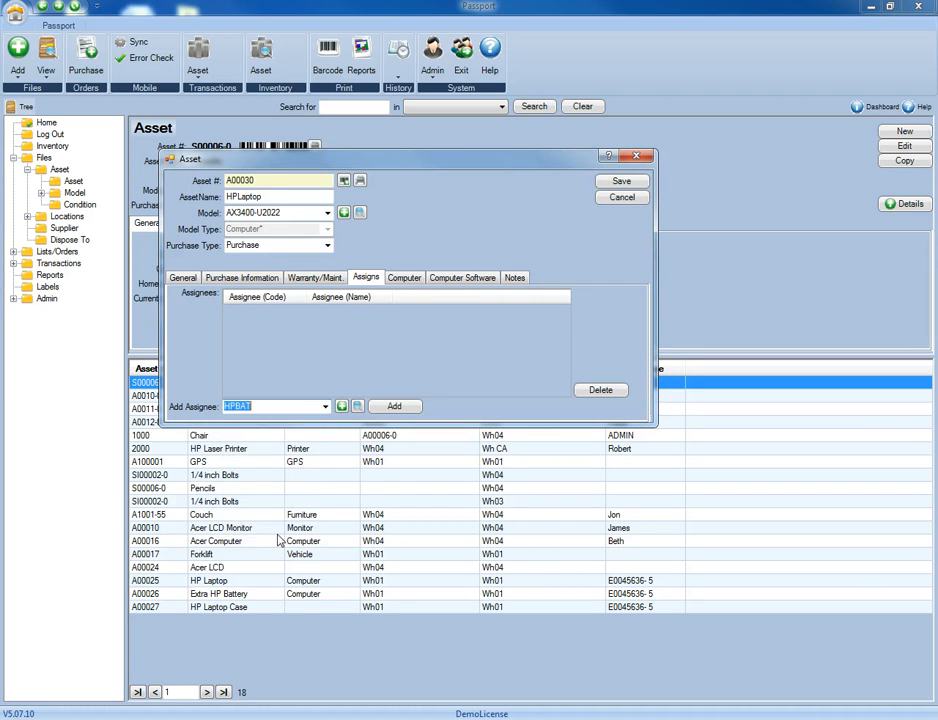
pyautogui.click(394, 407)
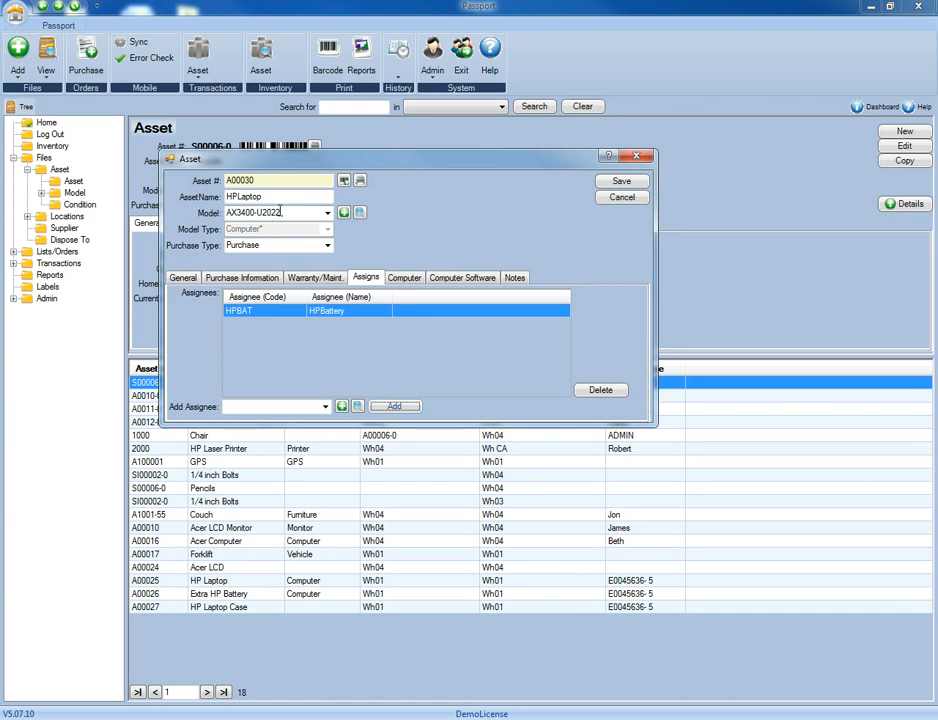
pyautogui.moveTo(281, 196); pyautogui.dragTo(200, 198)
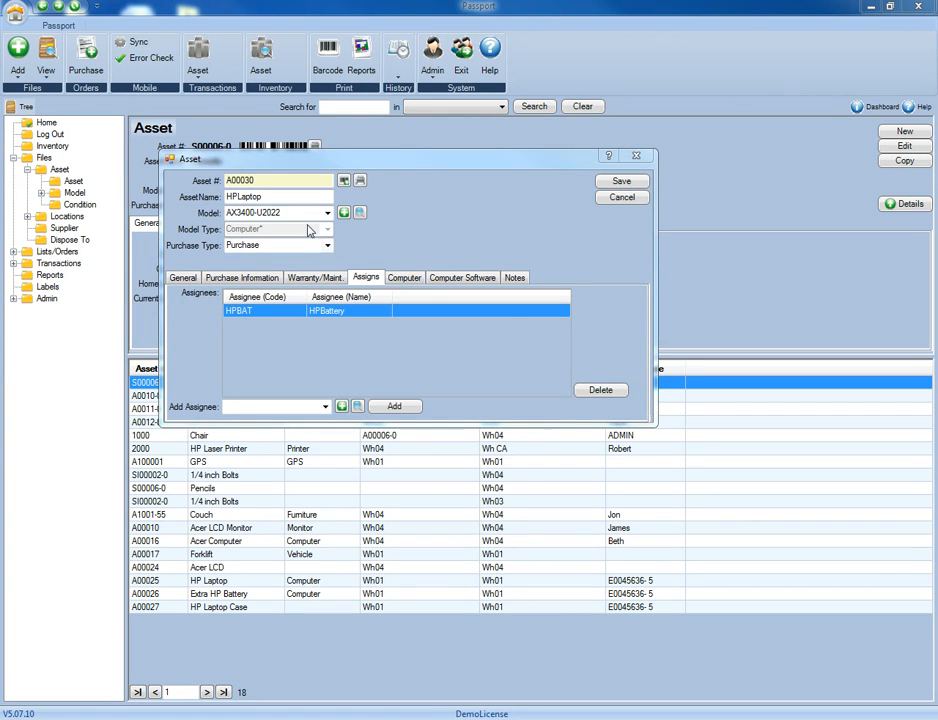
# - Fill in the computer details: CPU AMD Athlon II X4, speed 2.90 GHz, hard drive 1TB, RAM 4 GB DDR3, video card NVIDIA GeForce 9200, OS Windows 7
pyautogui.click(403, 278)
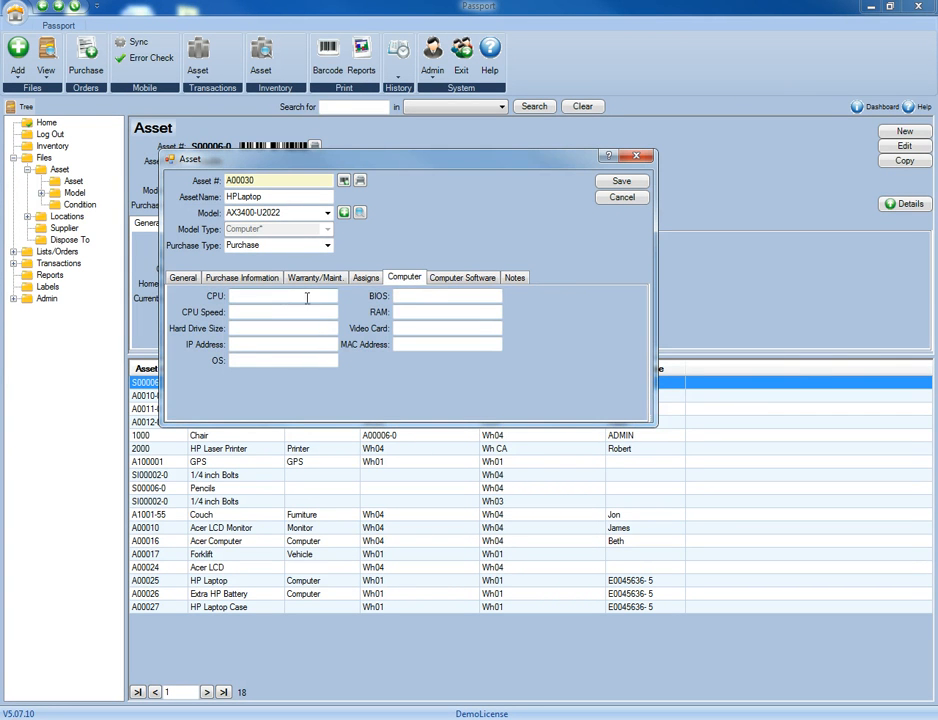
pyautogui.click(447, 280)
pyautogui.click(410, 278)
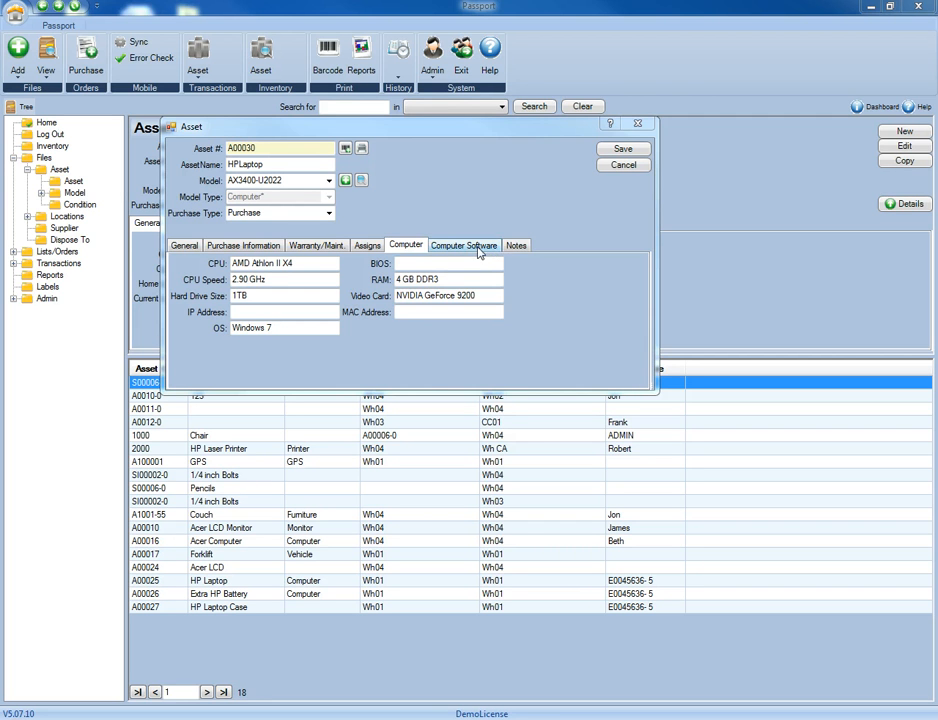
# - Check the asset's notes field, save the new HPLaptop record and display the HPBattery asset's details
pyautogui.click(513, 246)
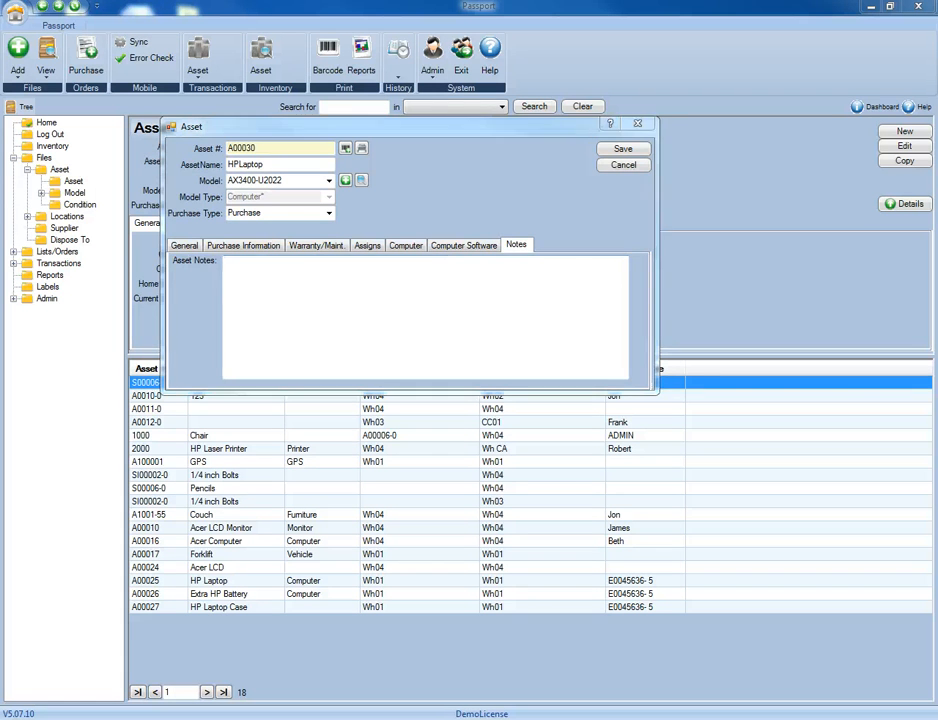
pyautogui.click(622, 149)
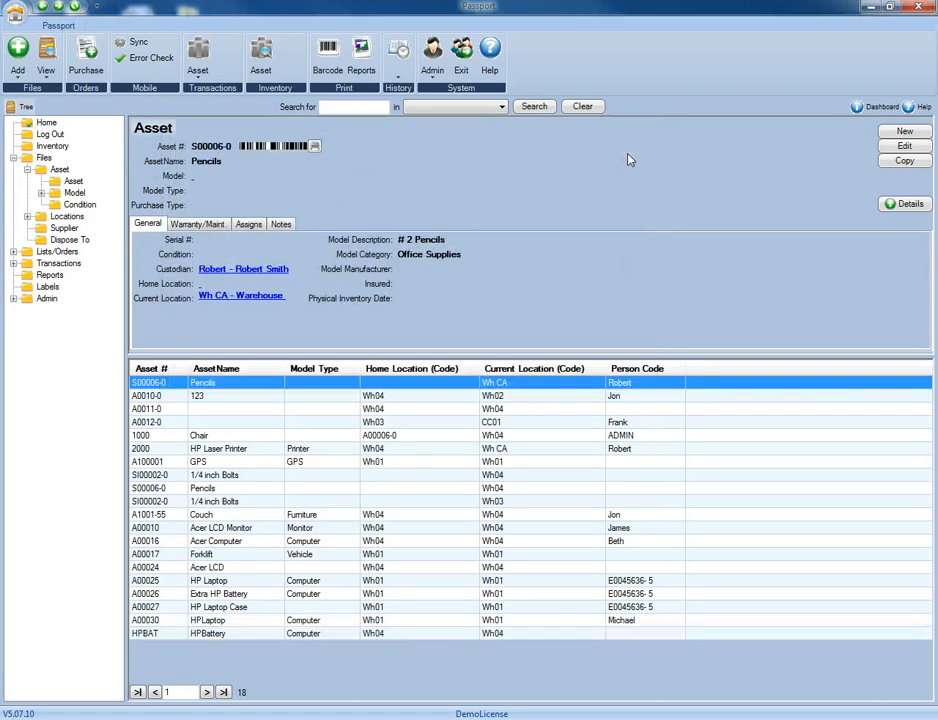
pyautogui.click(229, 636)
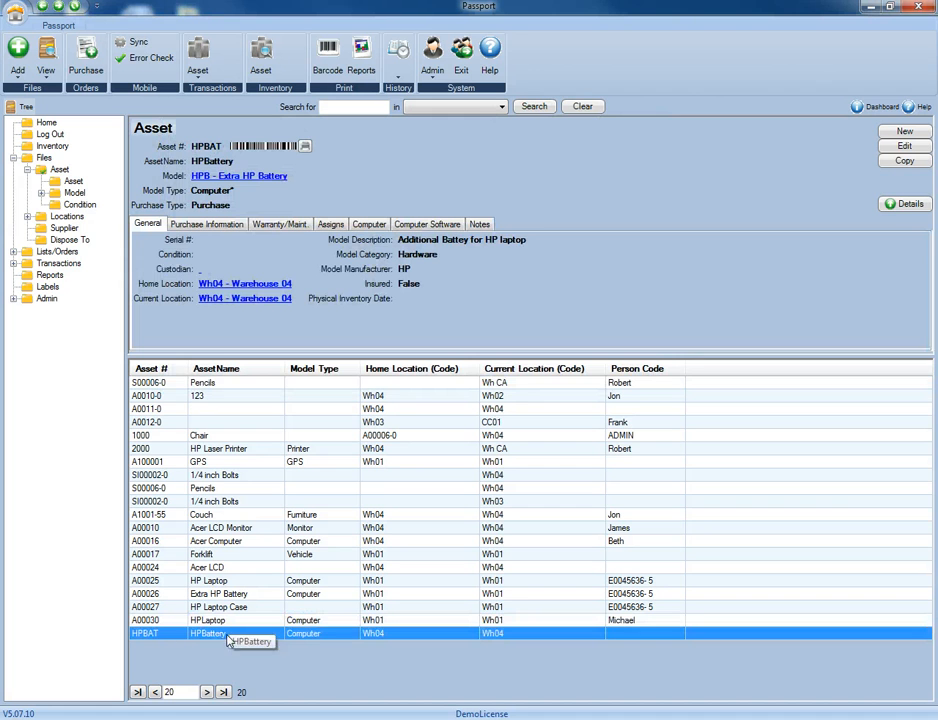